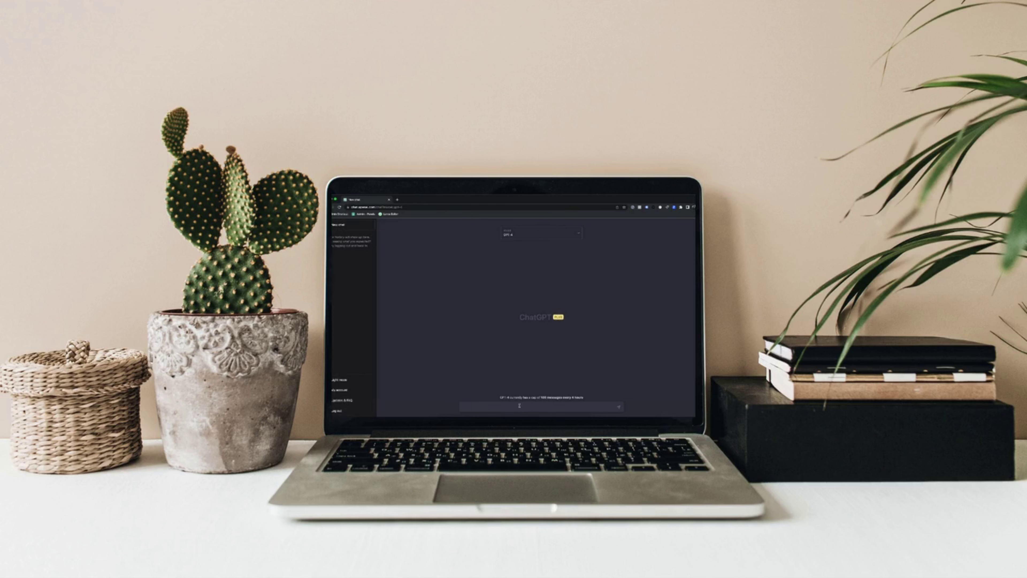
# - Paste the question comparing ChatGPT-3 with ChatGPT-4 and send it to GPT-4
pyautogui.write('What is the difference between ChatGPT-3 and ChatGPT-4?')
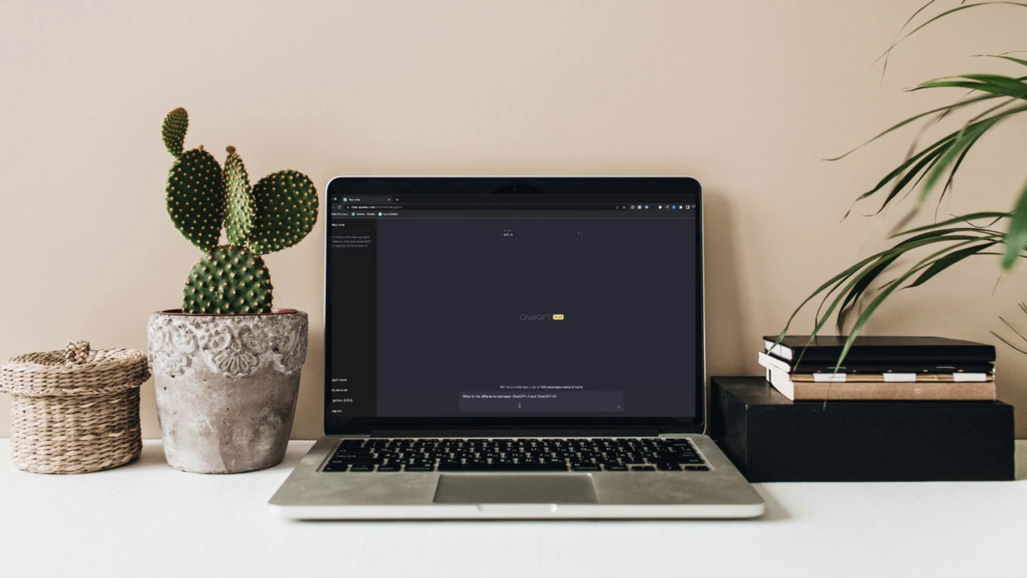
pyautogui.press('Return')
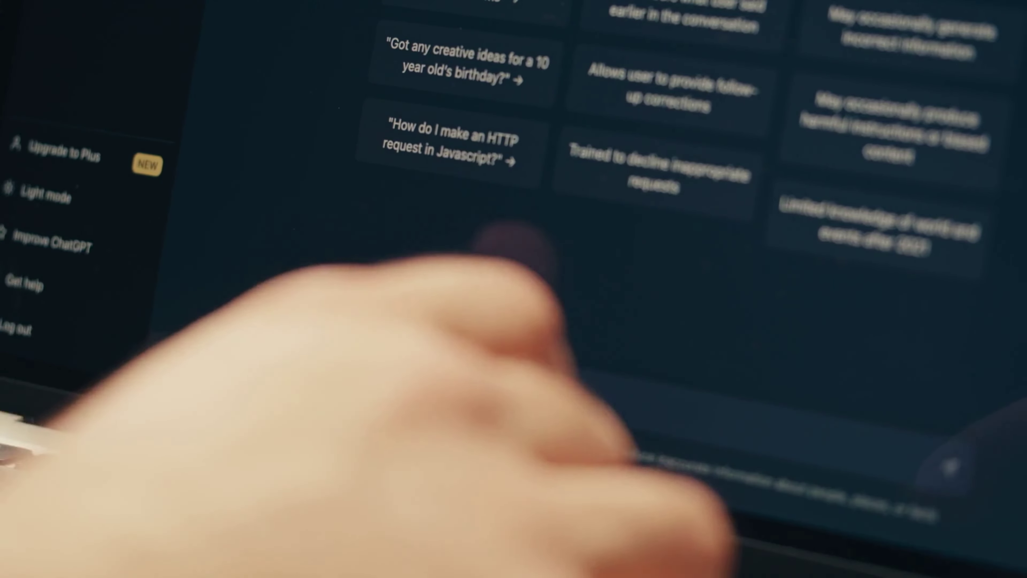
# - Type the greeting '! can you talk to me' in the prompt box
pyautogui.write('! can you talk')
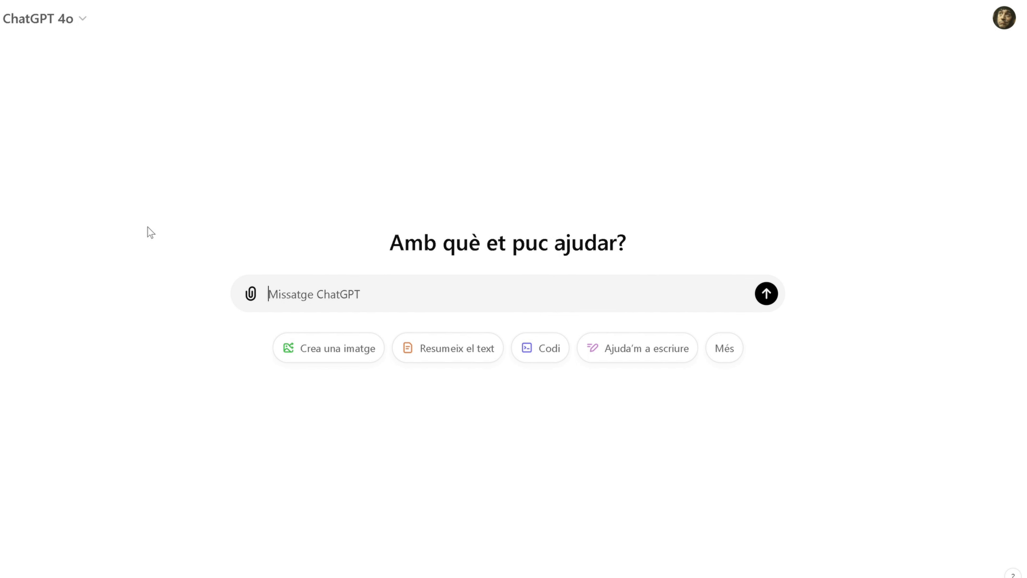
# - Send 'I need some ideas to create a tech post in linke…' and scroll the suggestions
pyautogui.write('I need so')
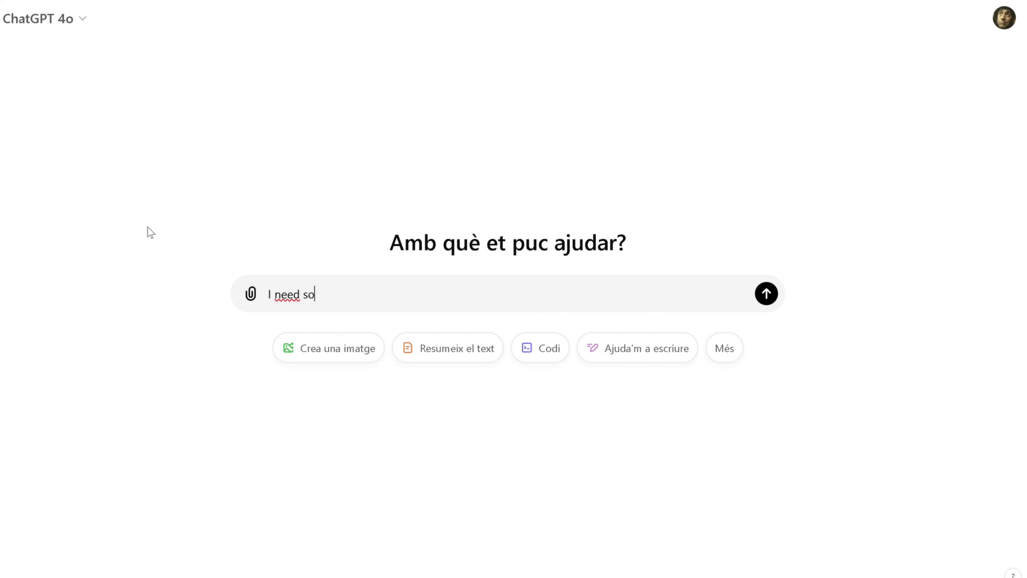
pyautogui.write('me ideas to create')
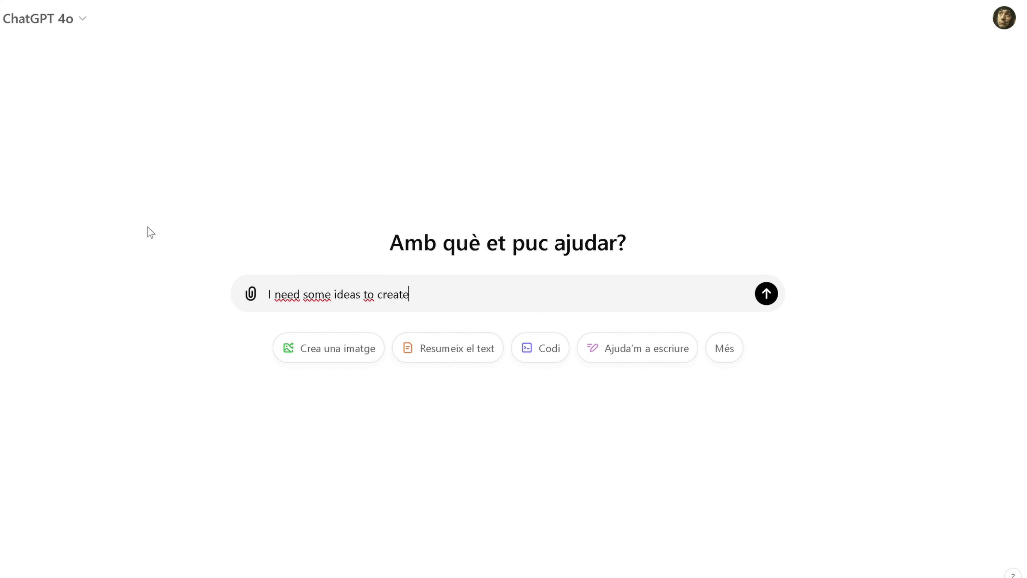
pyautogui.write(' a tech post in li')
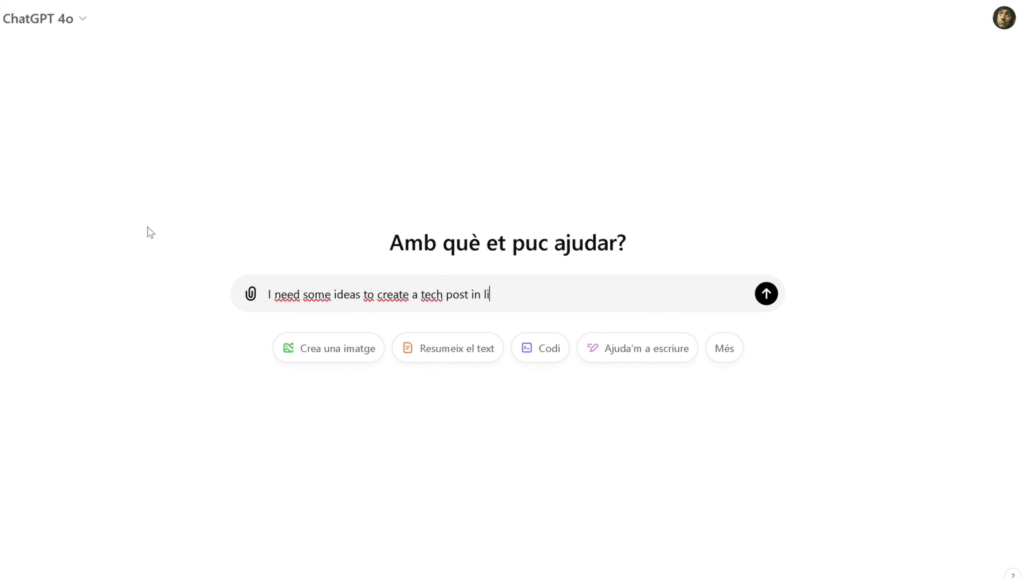
pyautogui.write('nkedin')
pyautogui.click(766, 295)
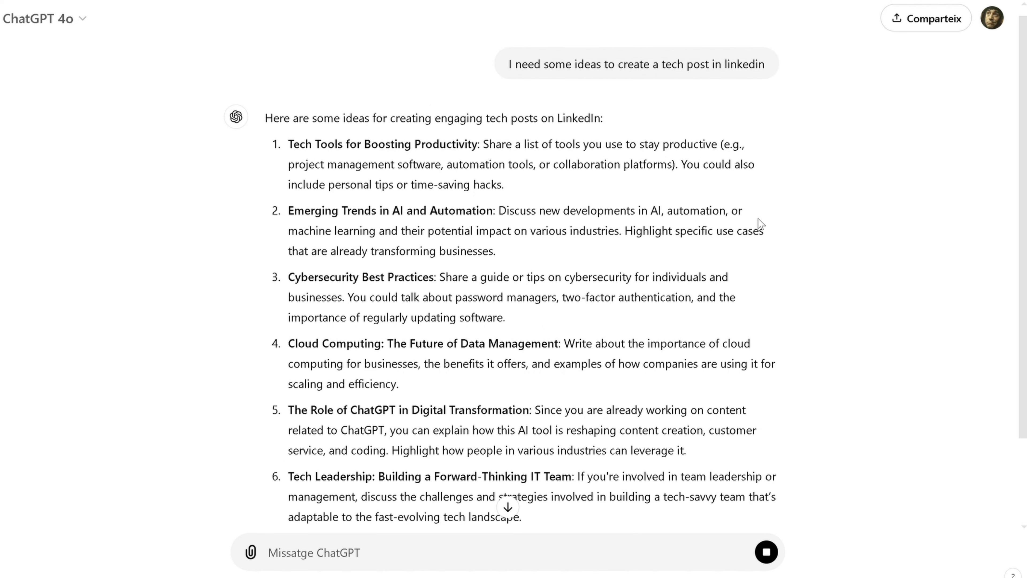
pyautogui.scroll(-4, 722, 235)
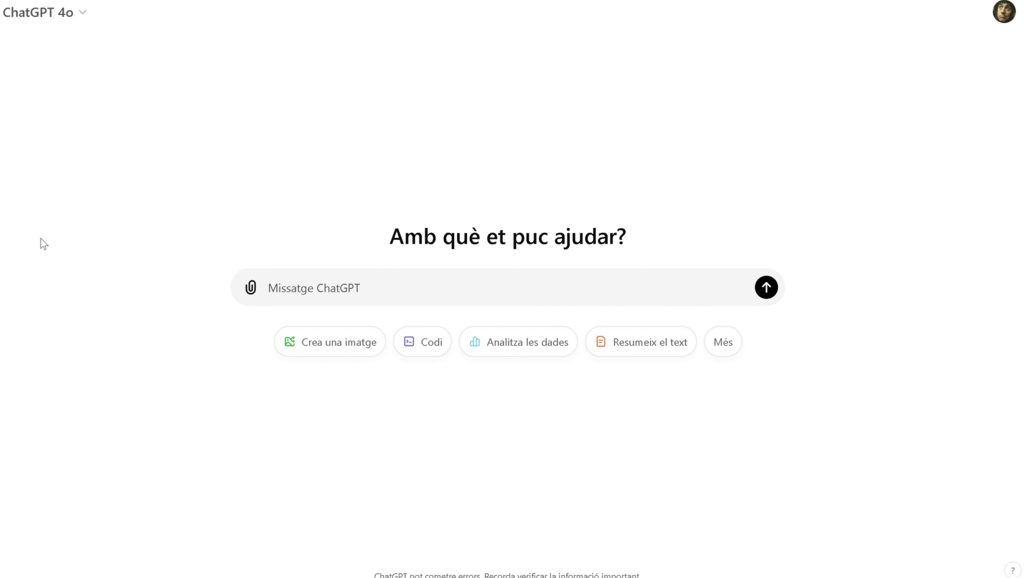
# - Start a ChatGPT prompt reading 'I need create a video talking about'
pyautogui.write('I need create a vide')
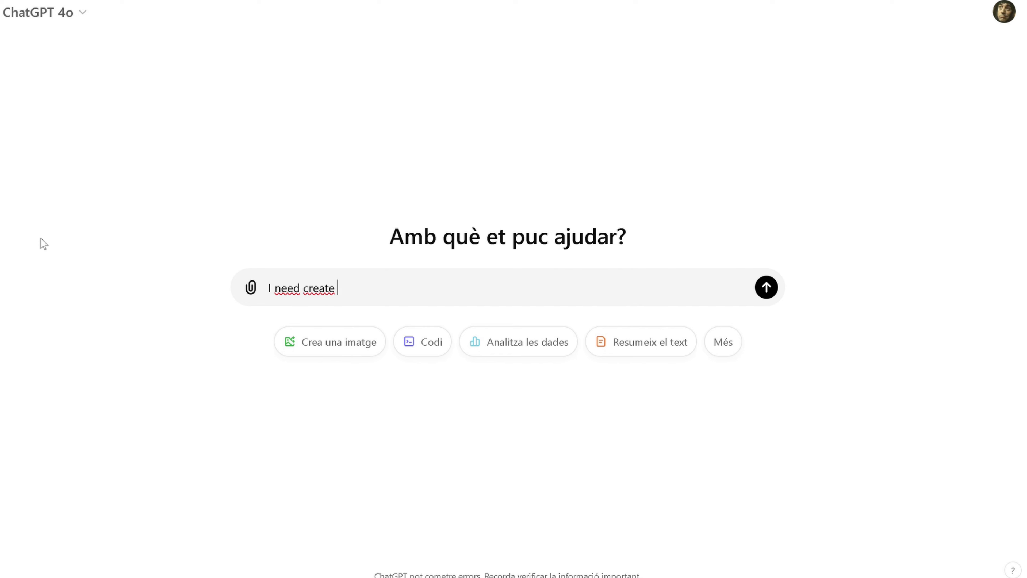
pyautogui.write('o talking abou')
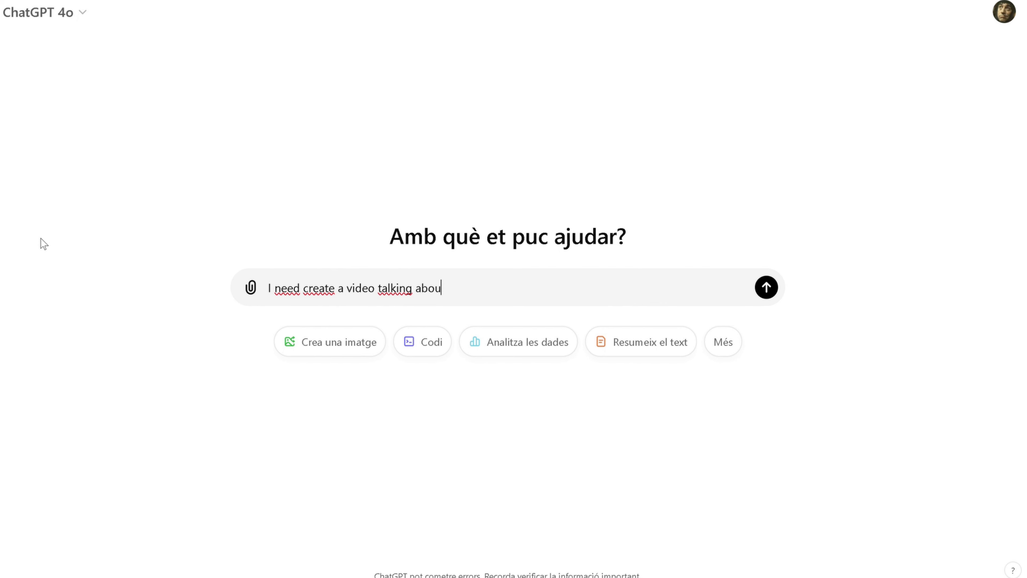
pyautogui.write('t')
# - Request a video script about Boom Supersonic's new supersonic aircraft
pyautogui.write('the new superson')
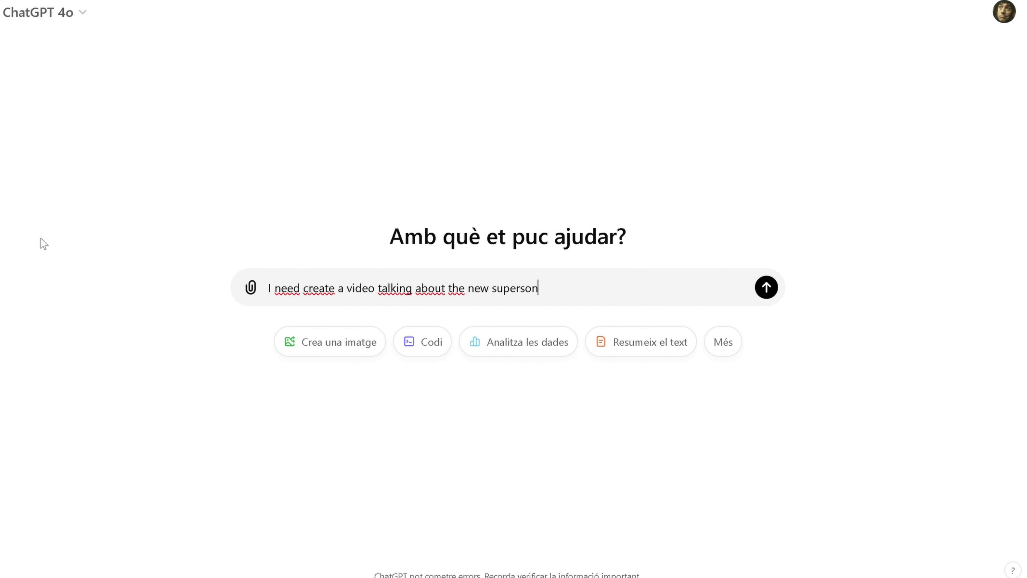
pyautogui.write('ic aircraft (')
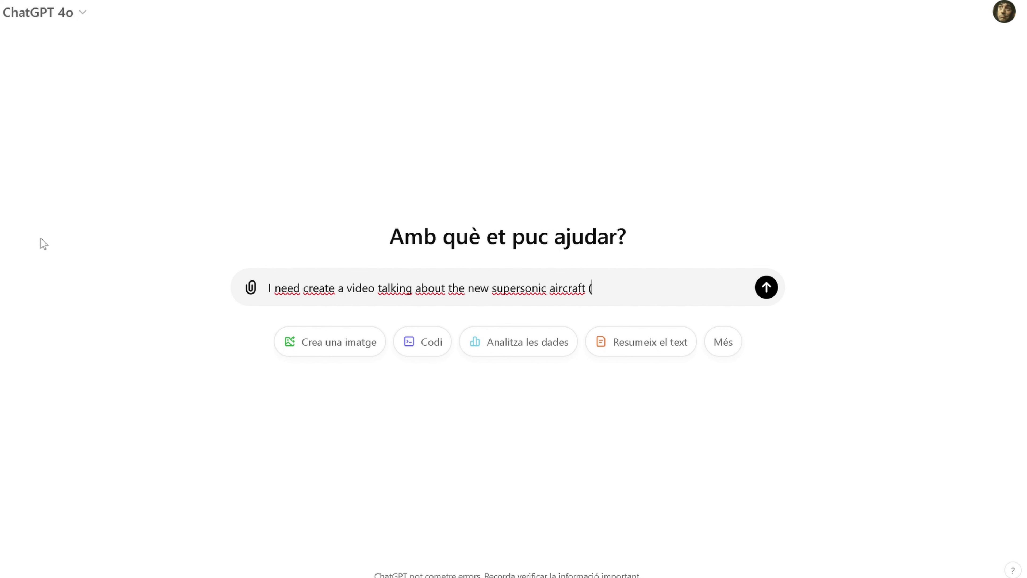
pyautogui.write('boom supersonic) pleas')
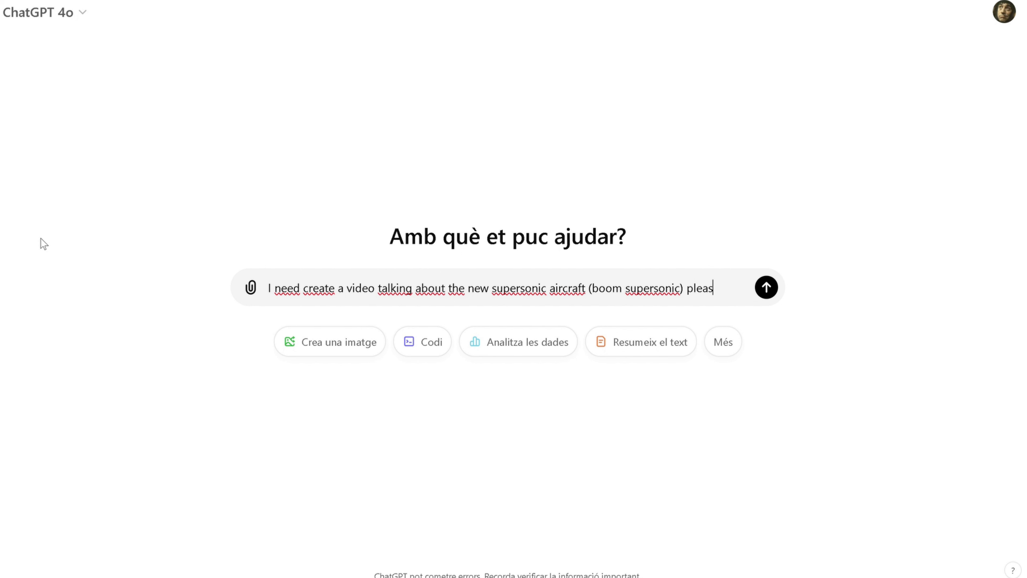
pyautogui.write('e, create ')
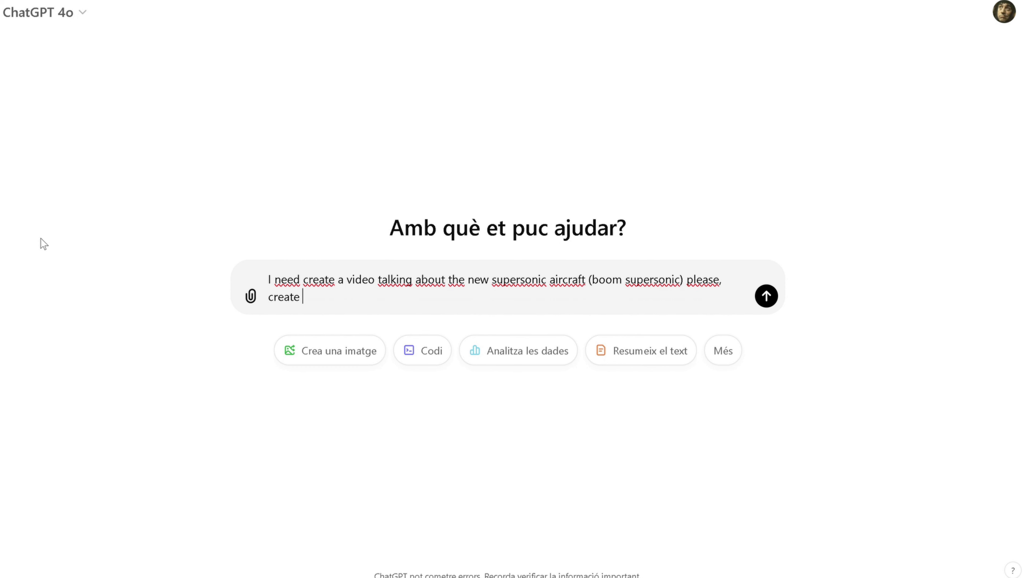
pyautogui.write('the script.')
pyautogui.press('Return')
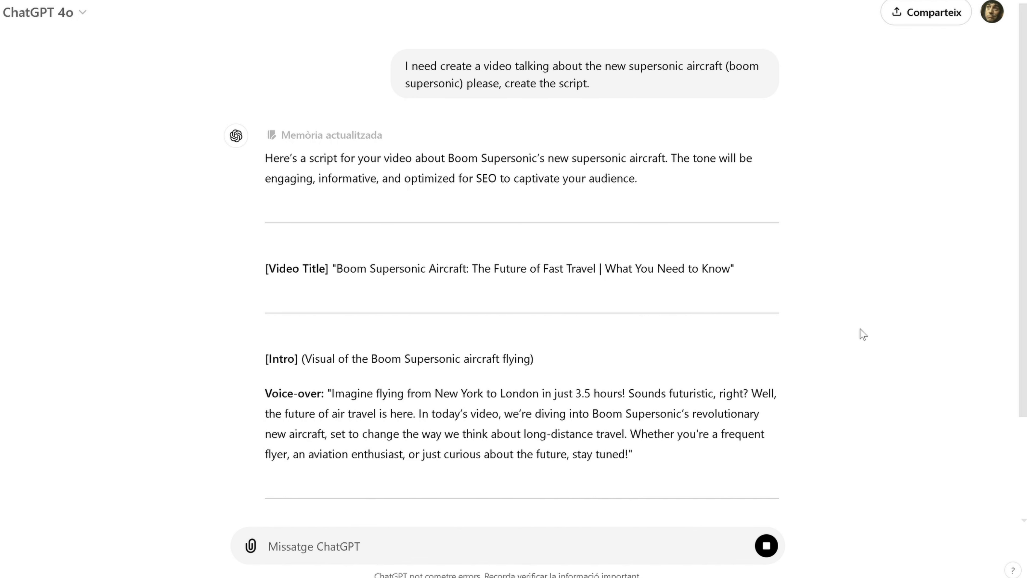
# - Scroll down to follow the streaming script's title, intro and numbered sections
pyautogui.scroll(-3, 817, 336)
pyautogui.scroll(-4, 815, 336)
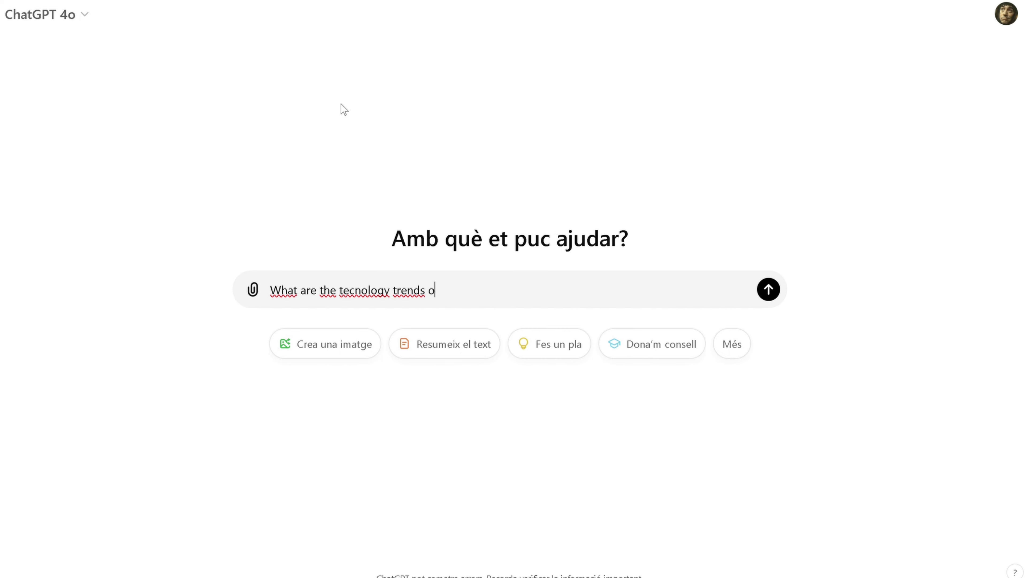
# - Send the 2024 technology trends question and scroll through the ten-trend answer
pyautogui.press('Return')
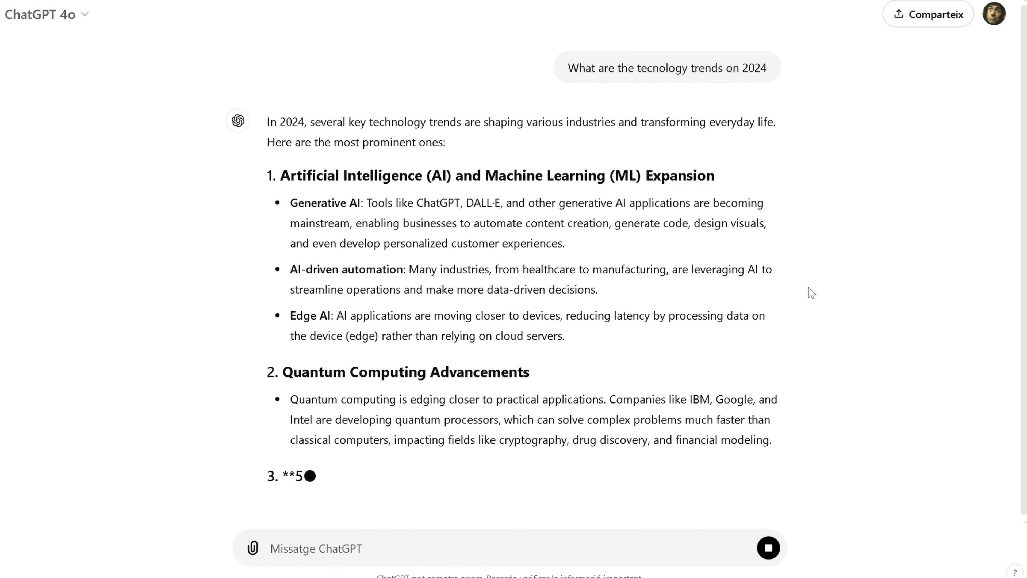
pyautogui.scroll(-1, 851, 455)
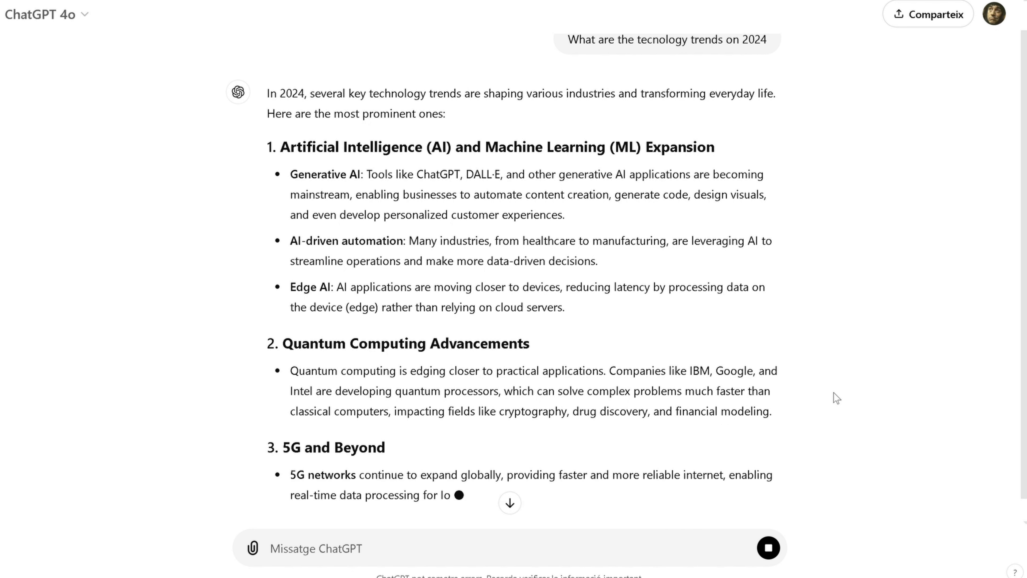
pyautogui.scroll(-2, 833, 392)
pyautogui.scroll(-2, 833, 393)
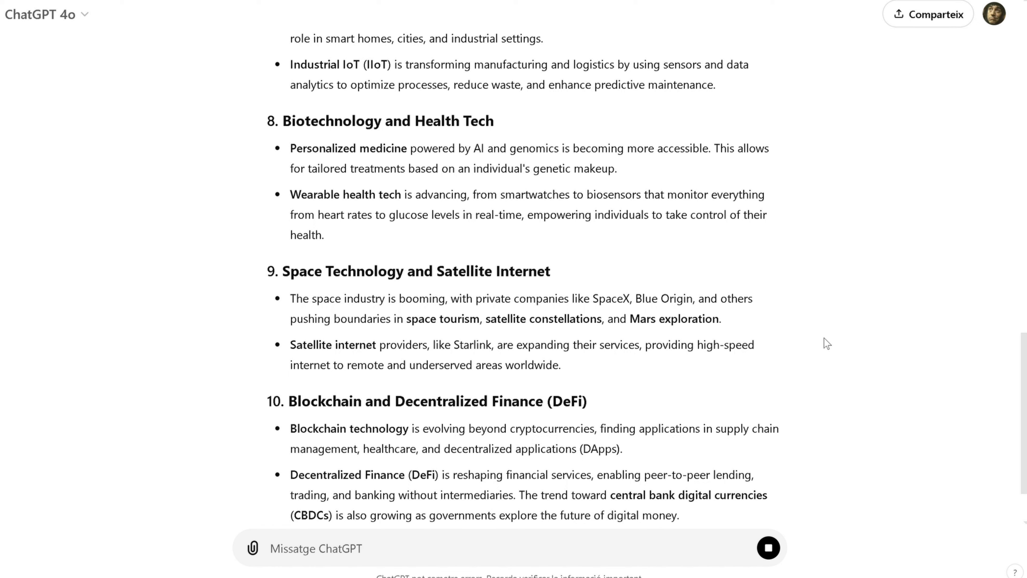
pyautogui.scroll(-1, 819, 292)
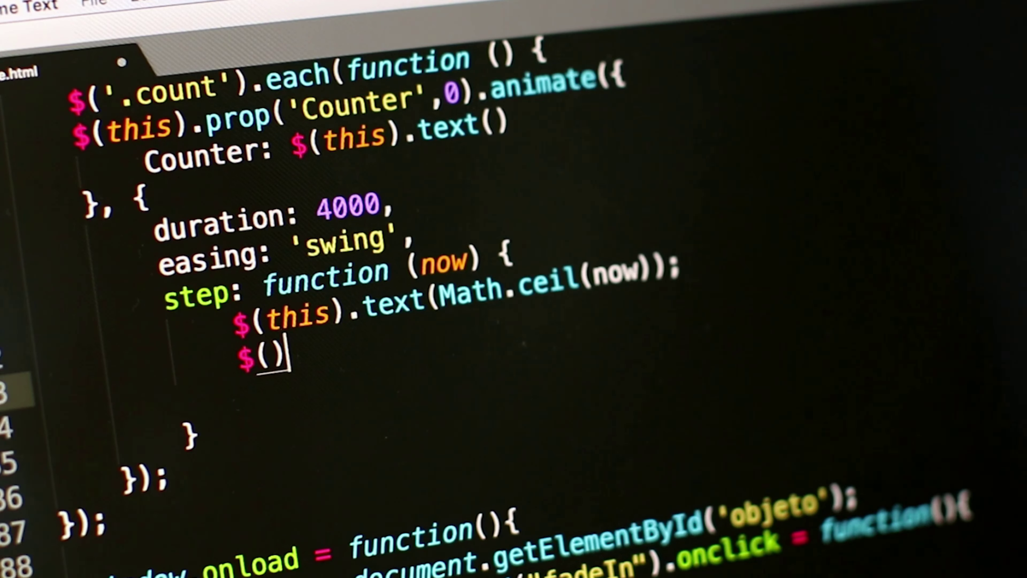
# - Type $(this).html( on the new line inside the counter's step function
pyautogui.write('this')
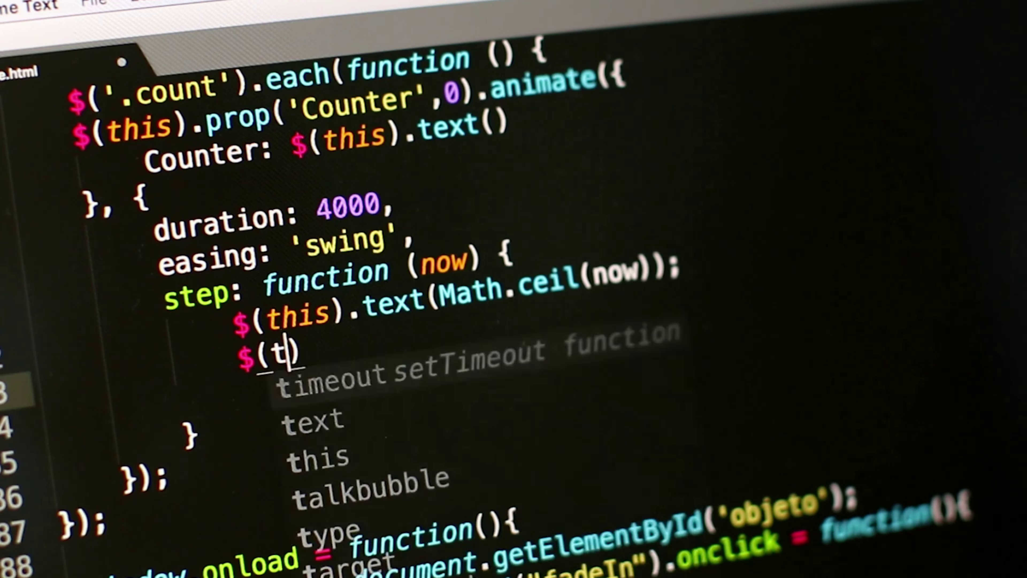
pyautogui.write(').')
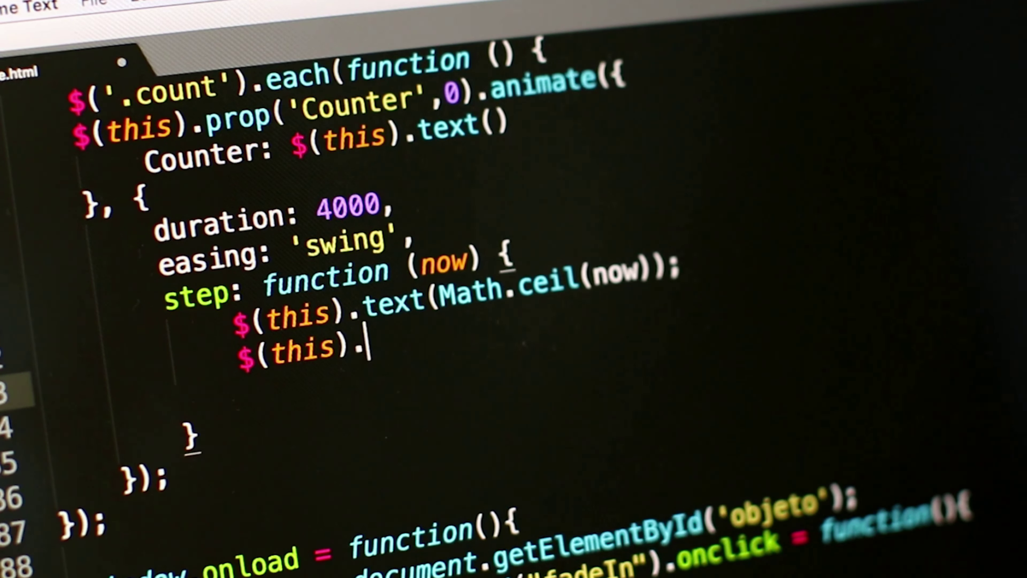
pyautogui.write('html(')
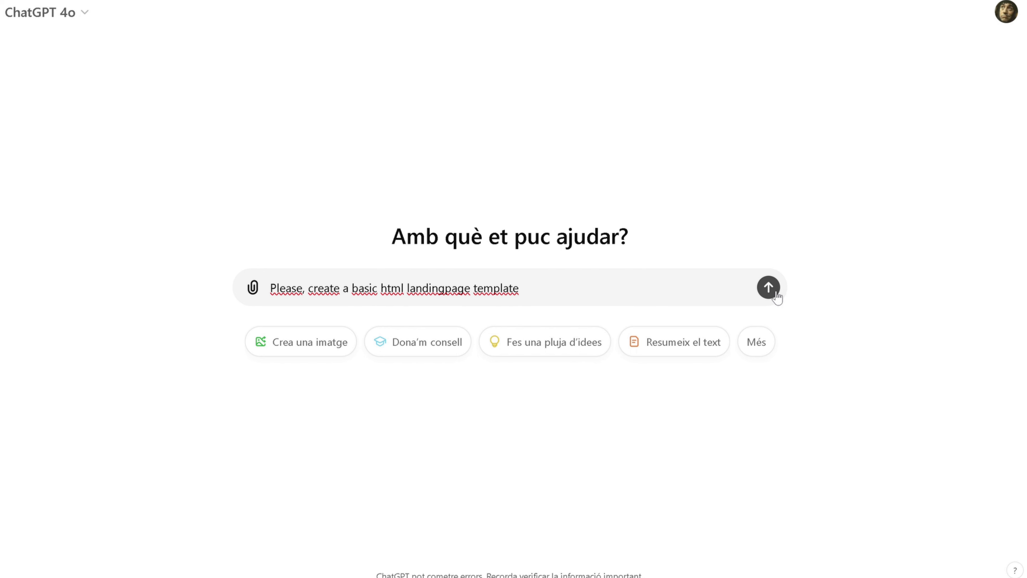
# - Send the HTML landing page template request and scroll through the code and explanation
pyautogui.click(768, 288)
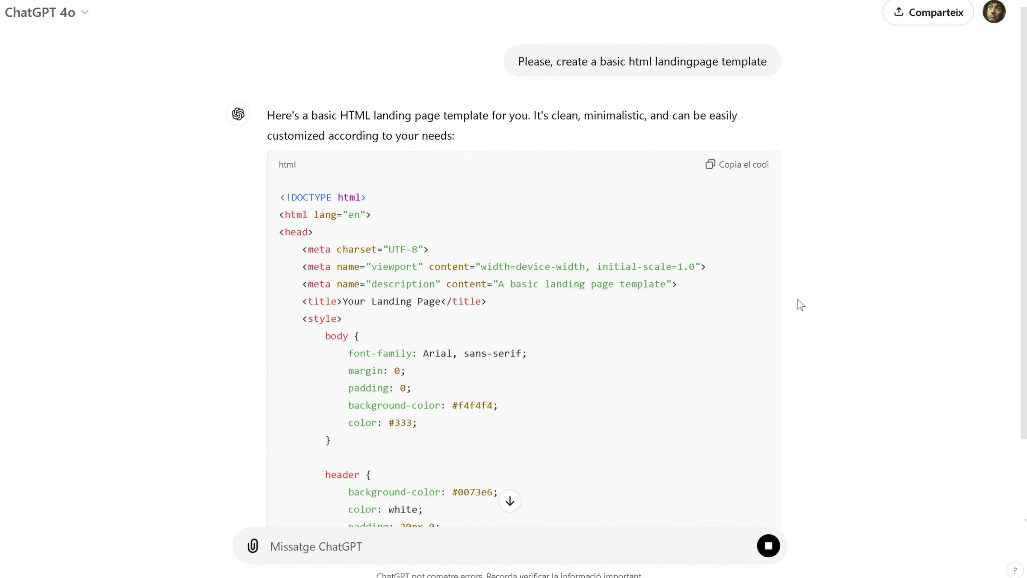
pyautogui.scroll(-3, 868, 332)
pyautogui.scroll(-5, 800, 195)
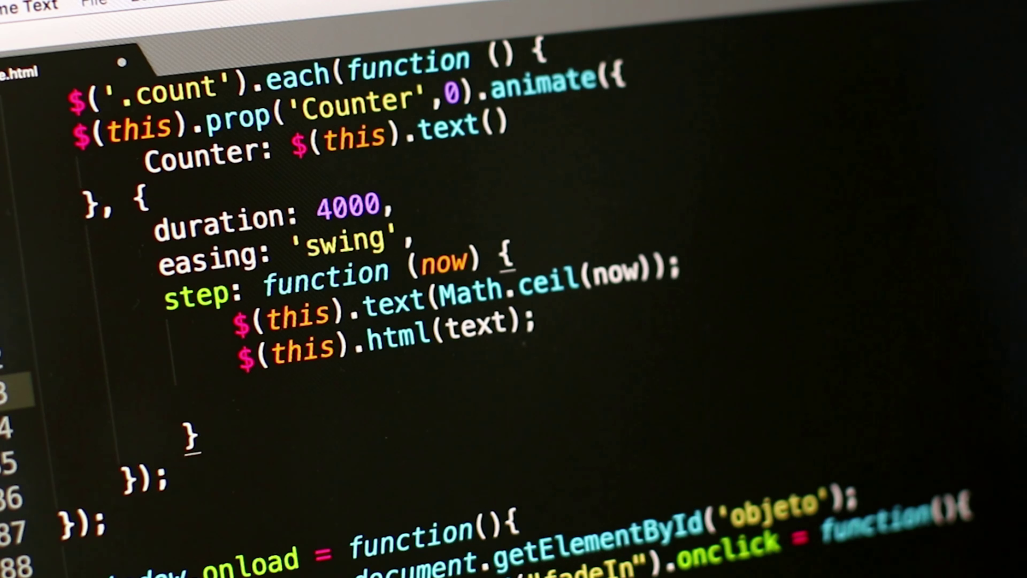
pyautogui.press('Return')
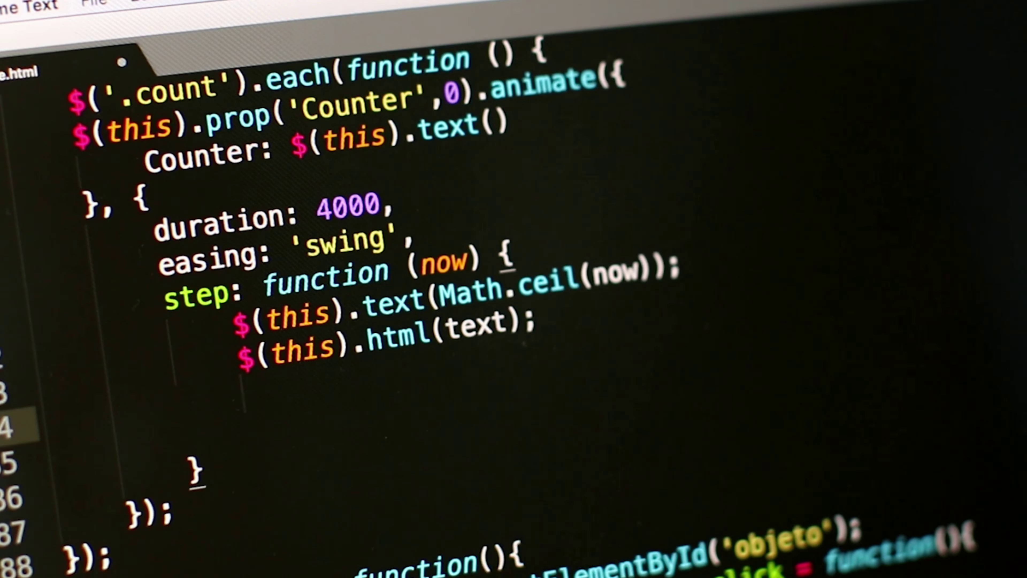
pyautogui.write('if()')
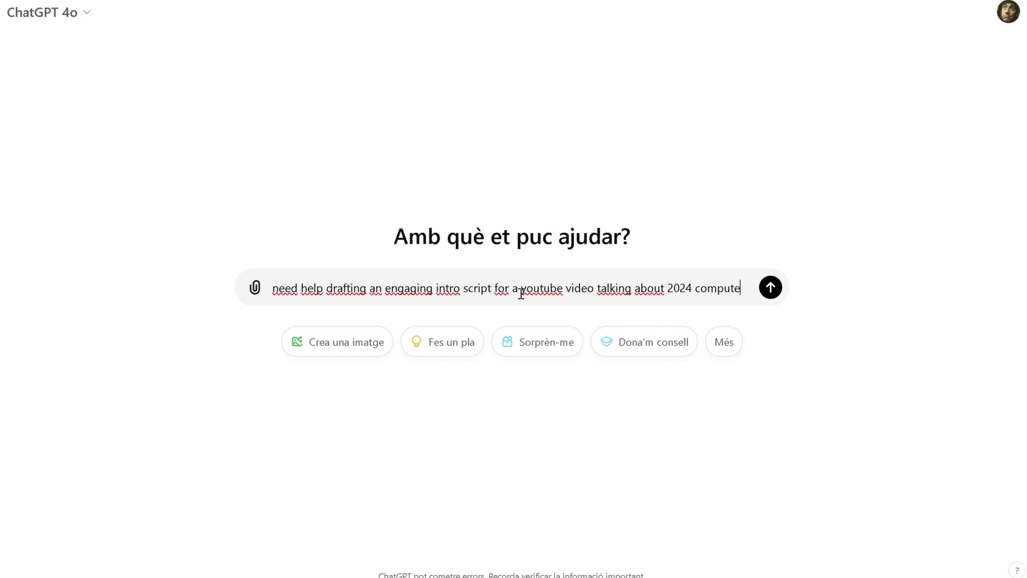
# - Finish and send the request for a YouTube intro script about 2024 computer trends
pyautogui.write('re')
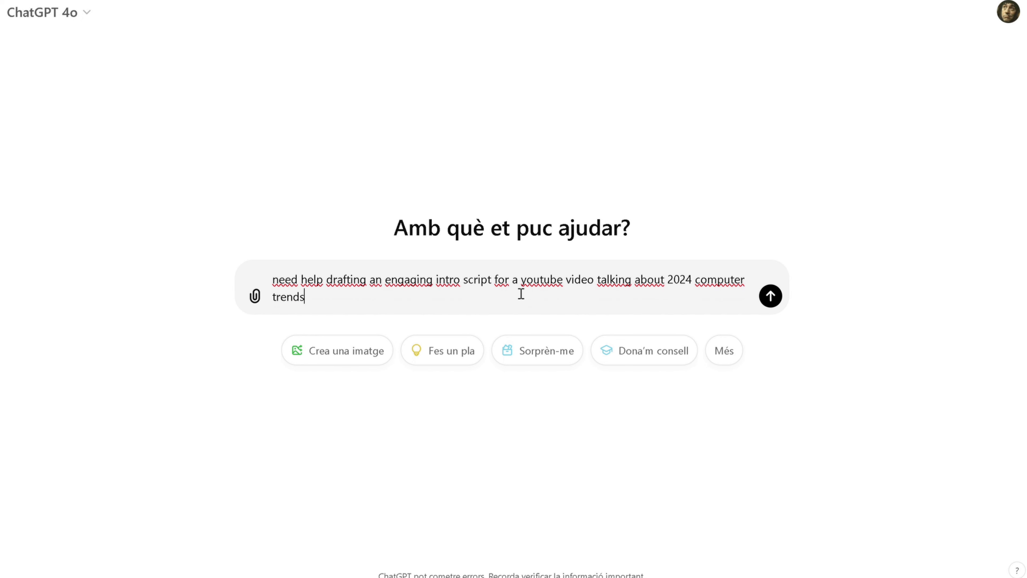
pyautogui.press('Return')
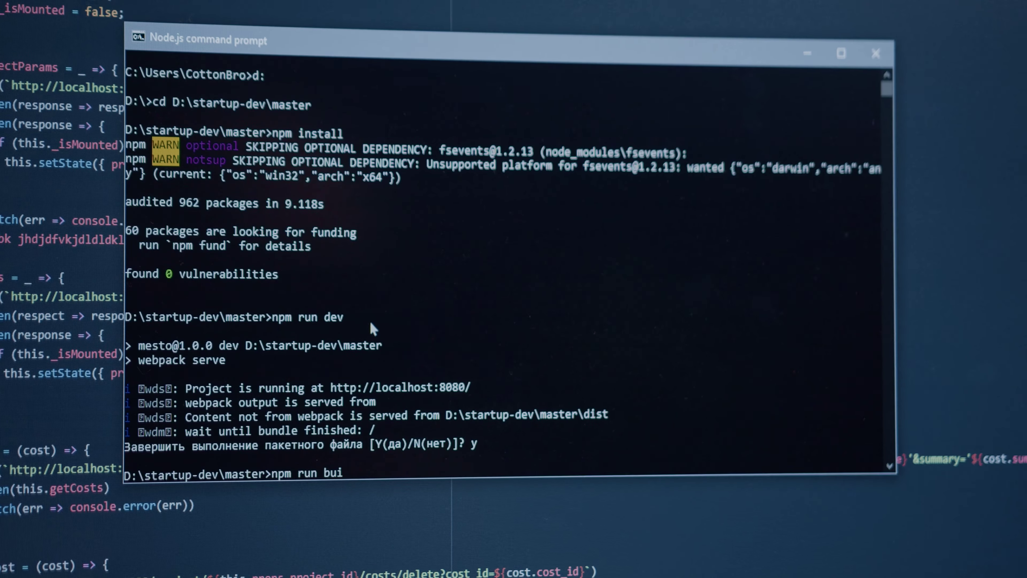
pyautogui.press('Return')
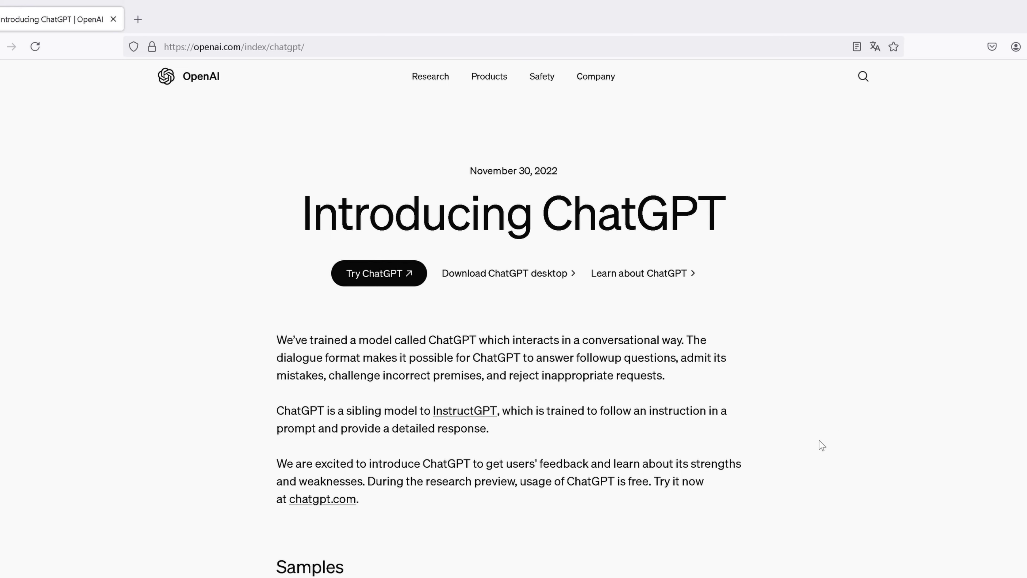
# - Scroll the Introducing ChatGPT page past the code-fixing sample and training diagram to Limitations
pyautogui.scroll(-2, 834, 425)
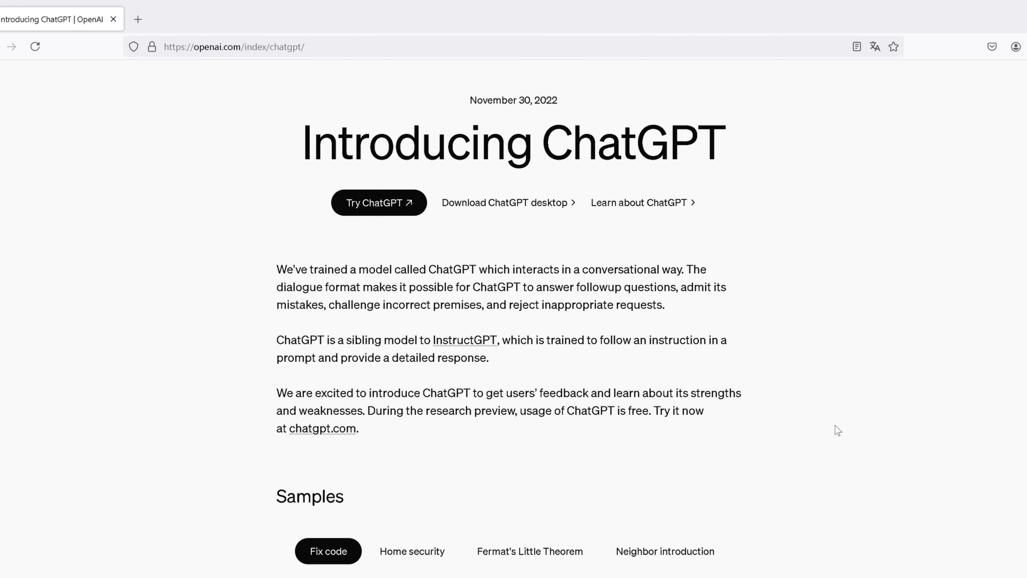
pyautogui.scroll(-2, 837, 430)
pyautogui.scroll(-2, 838, 430)
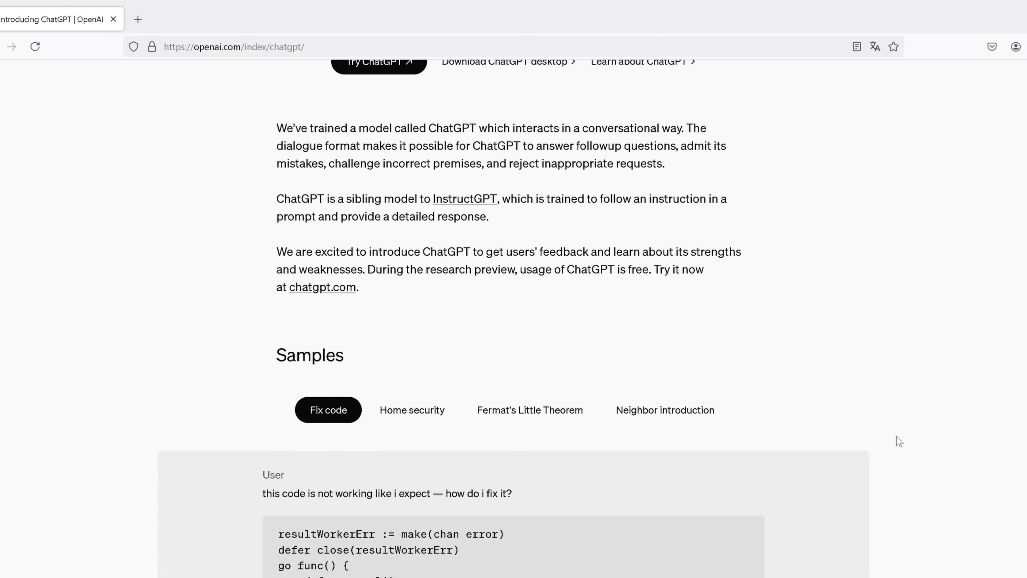
pyautogui.scroll(-4, 896, 437)
pyautogui.scroll(-4, 897, 437)
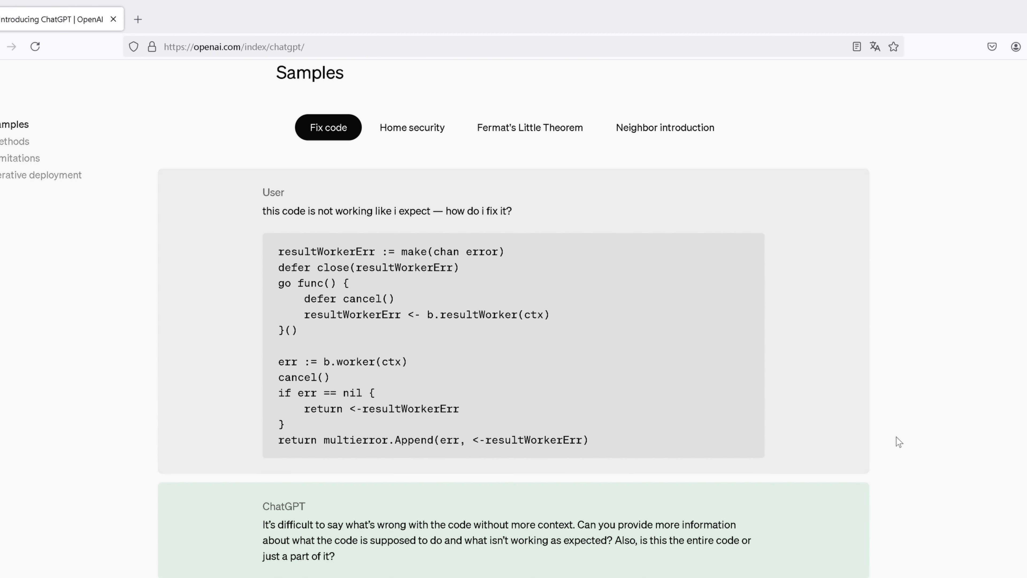
pyautogui.scroll(-4, 897, 438)
pyautogui.scroll(-2, 896, 437)
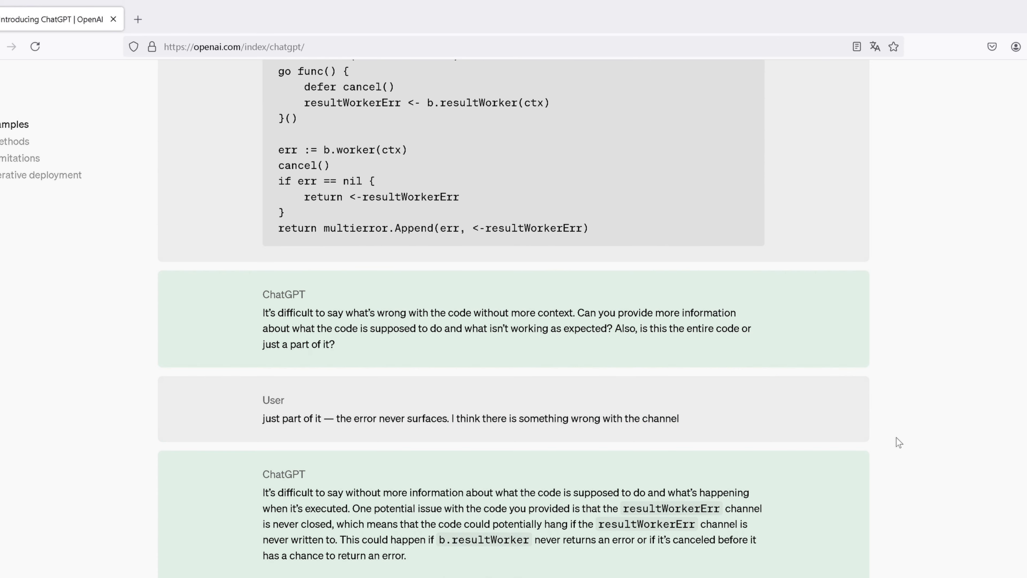
pyautogui.scroll(-2, 897, 437)
pyautogui.scroll(-8, 897, 437)
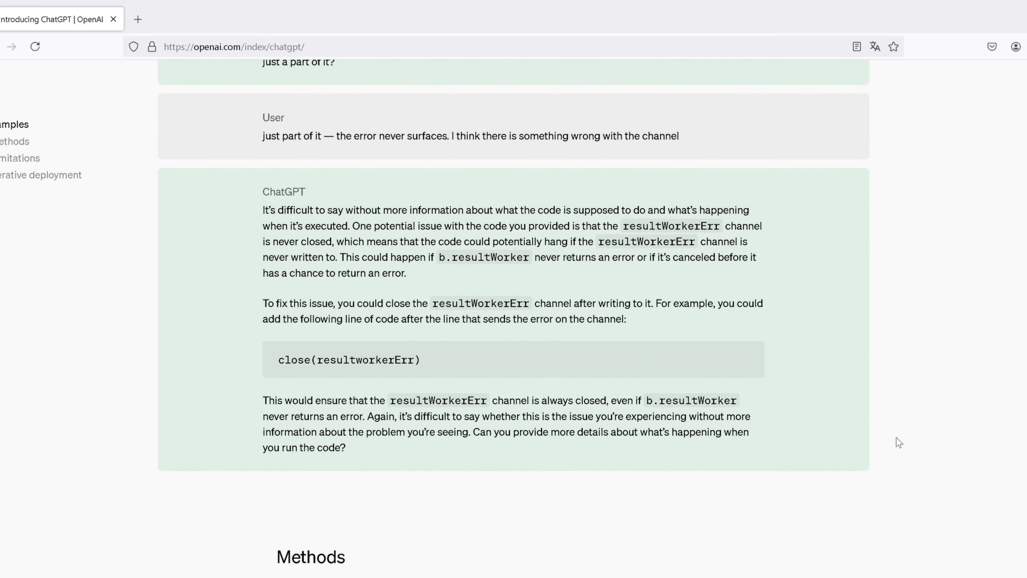
pyautogui.scroll(-6, 897, 437)
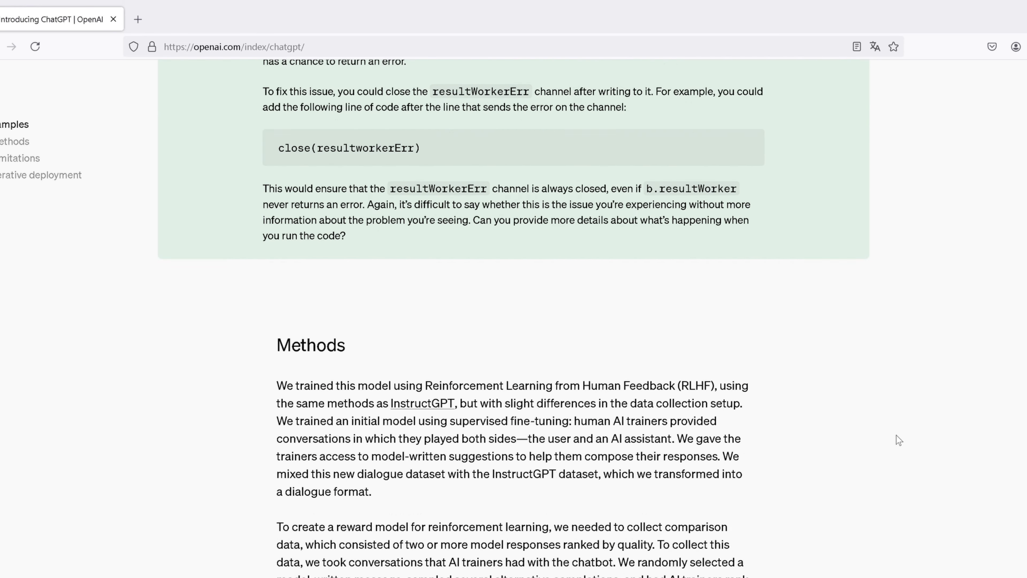
pyautogui.scroll(-8, 896, 438)
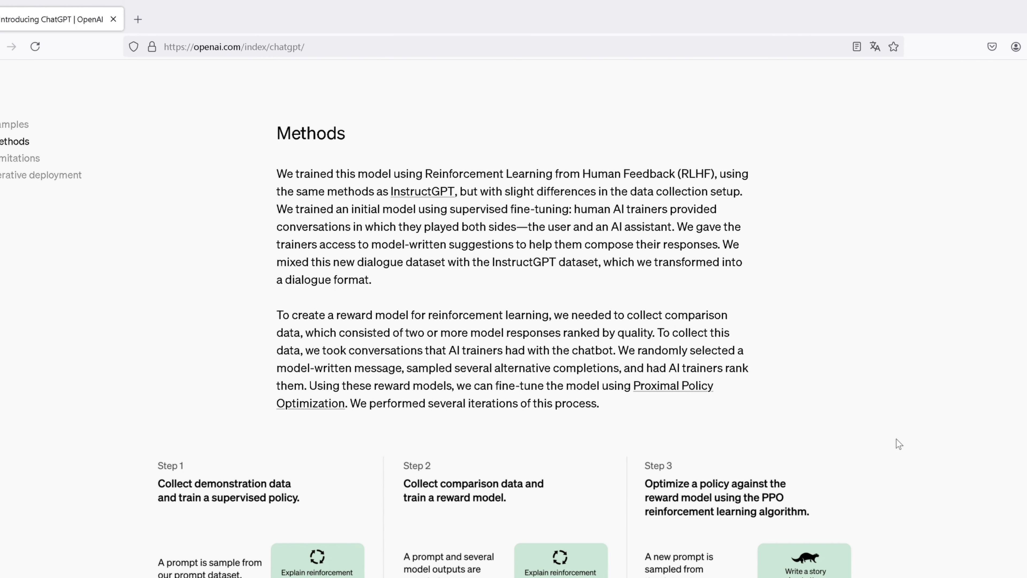
pyautogui.scroll(-6, 896, 440)
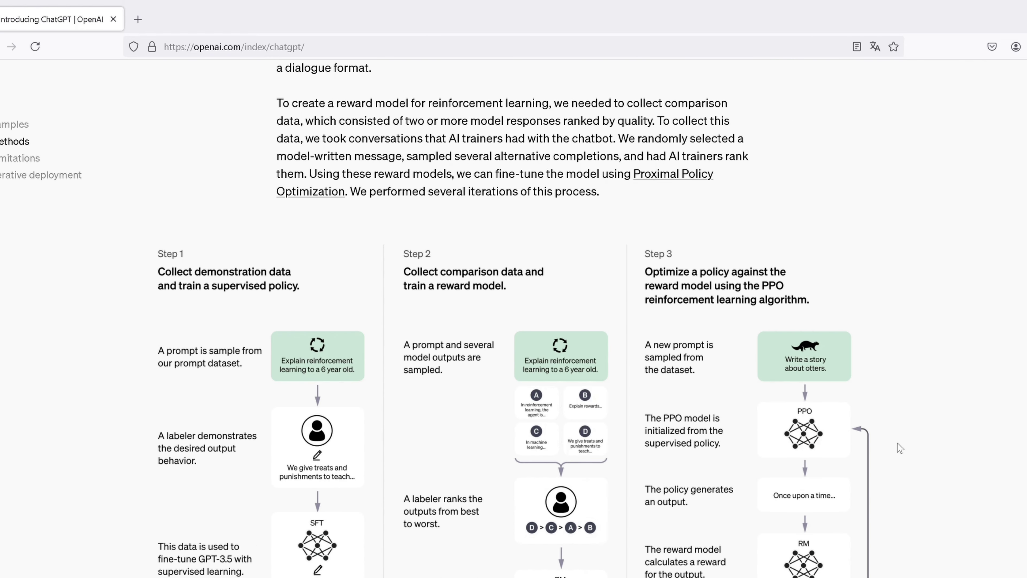
pyautogui.scroll(-8, 898, 442)
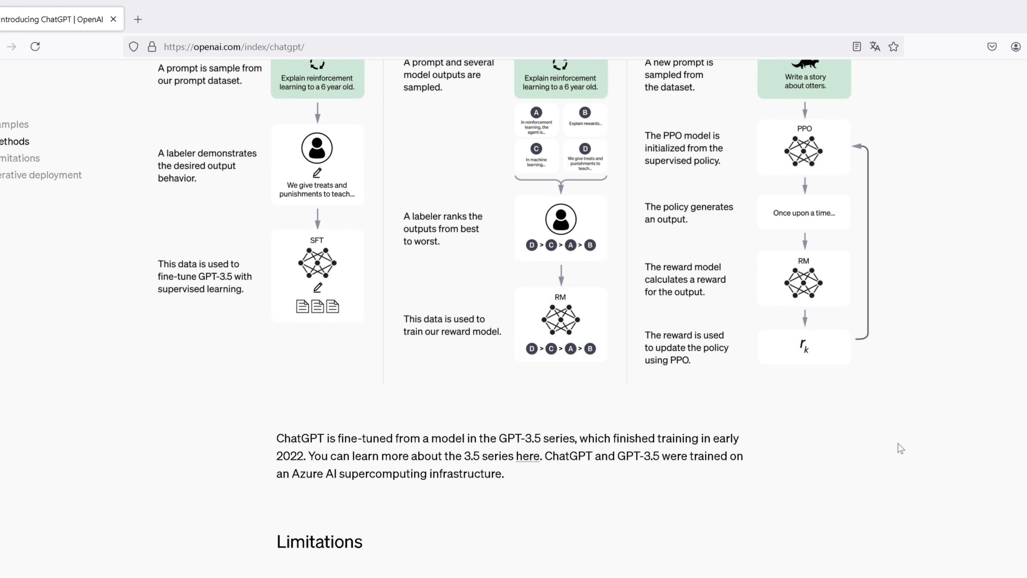
pyautogui.scroll(-8, 900, 448)
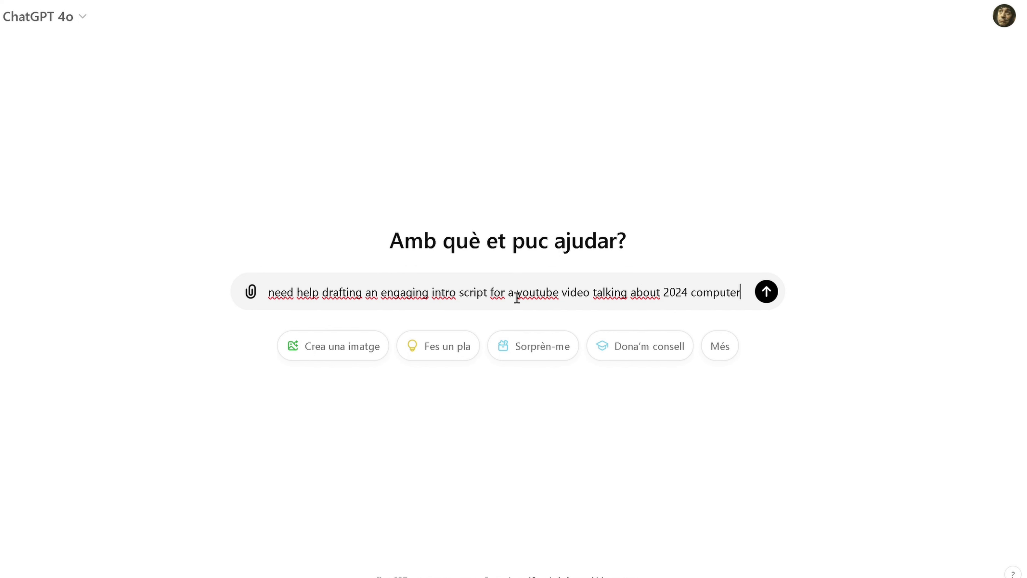
# - Finish the YouTube intro script prompt about 2024 computer trends and send it
pyautogui.write('trends')
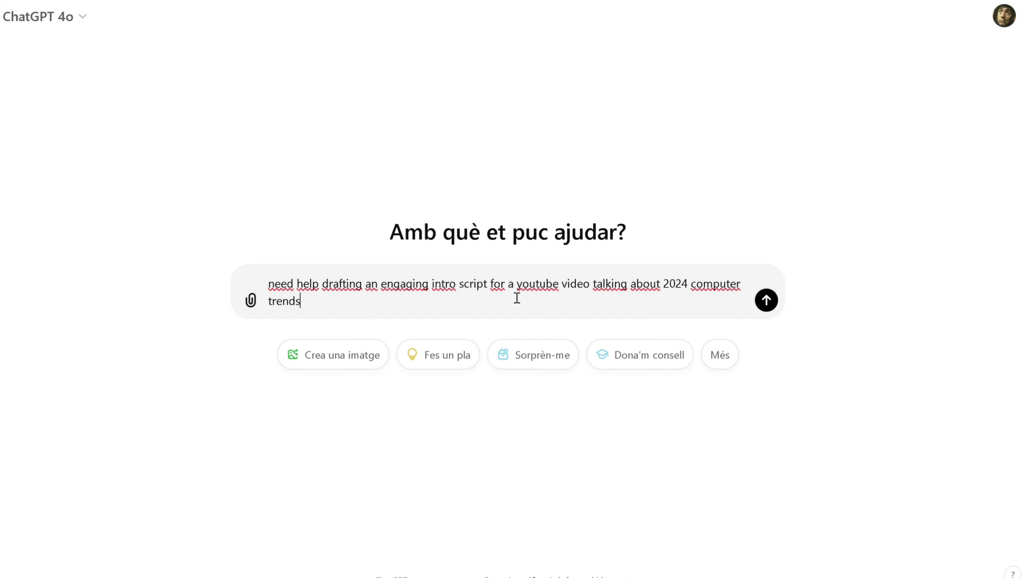
pyautogui.press('Return')
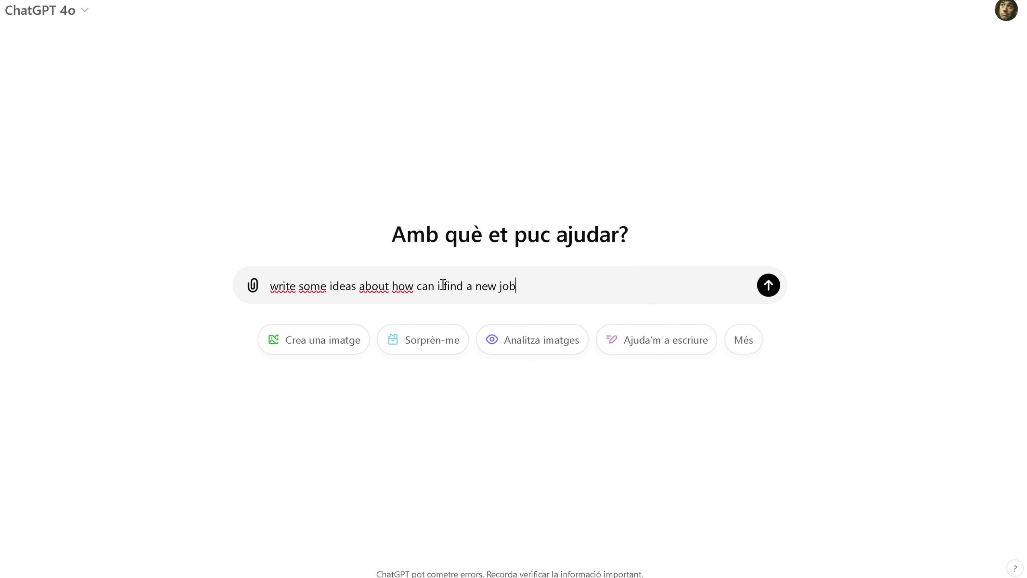
# - Send the prompt 'write some ideas about how can i find a new job'
pyautogui.press('Return')
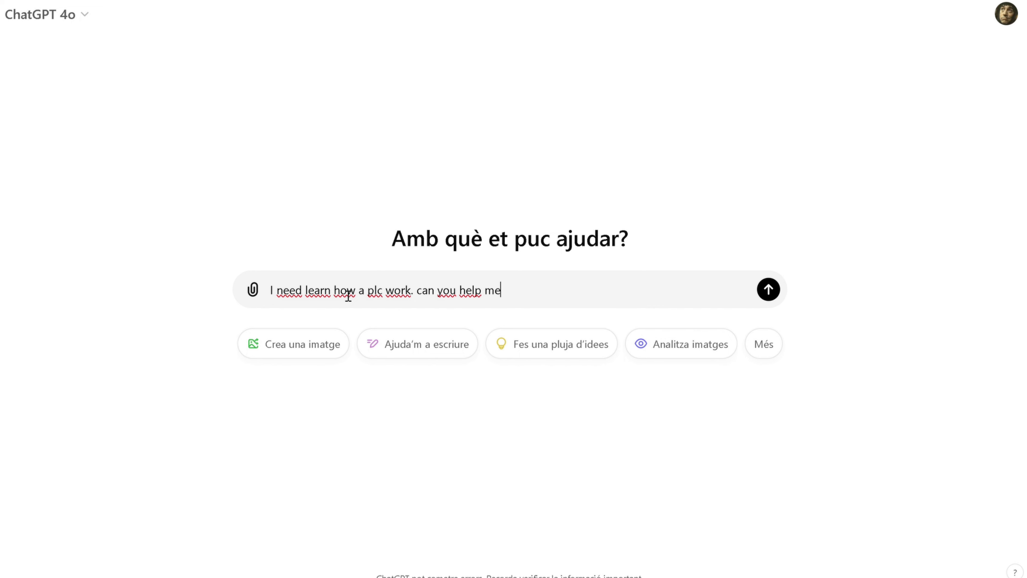
# - Send the question 'I need learn how a plc work. can you help me?'
pyautogui.press('Return')
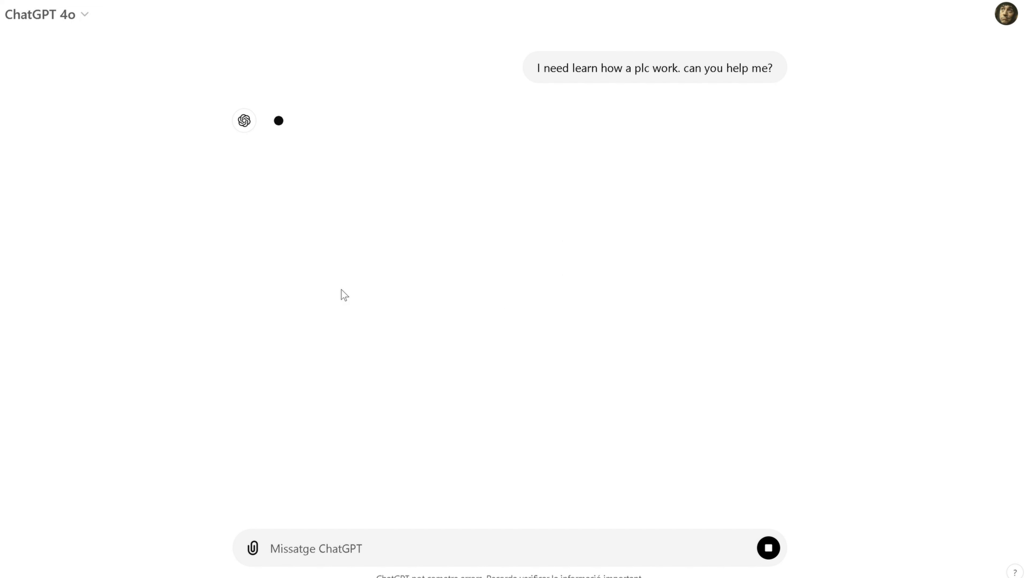